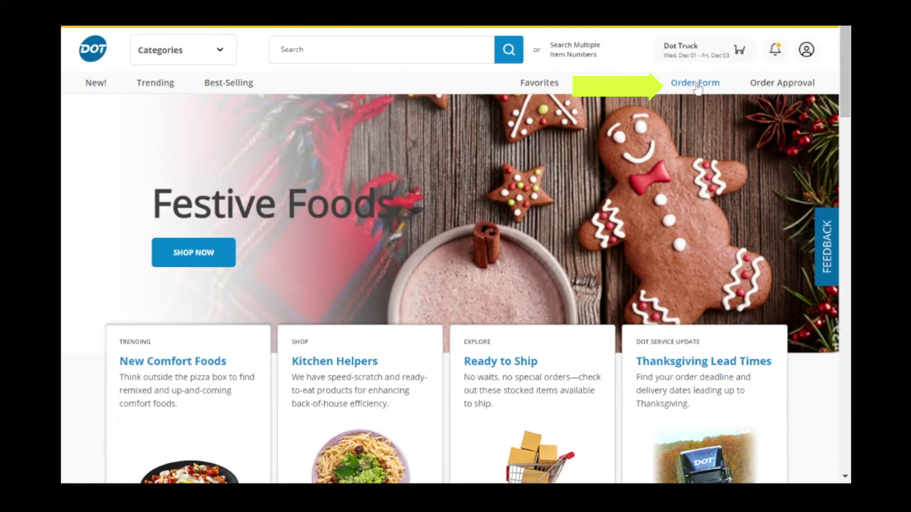
- On the order form, enter 517247 ×3, 727309 ×45, 517217 ×6 and 727310 ×45, then add all to the cart
{"action": "left_click", "coordinate": [694, 84]}
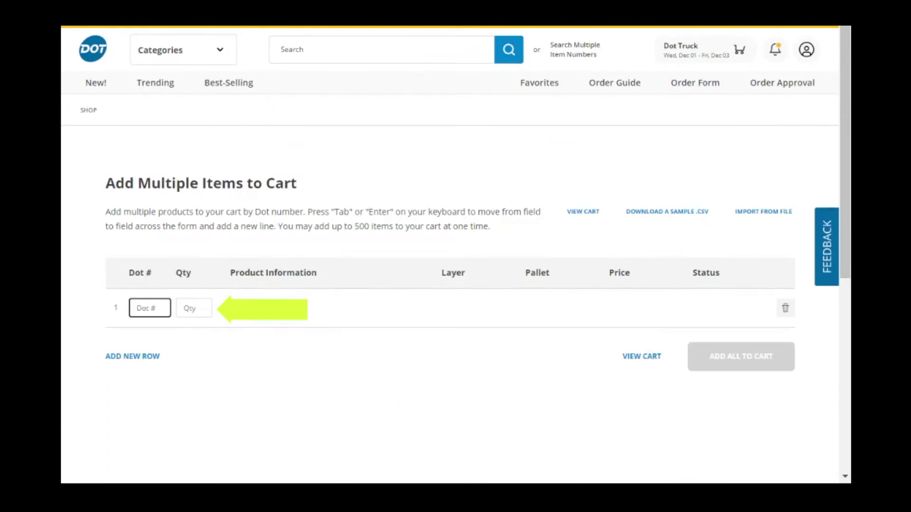
{"action": "type", "text": "517247"}
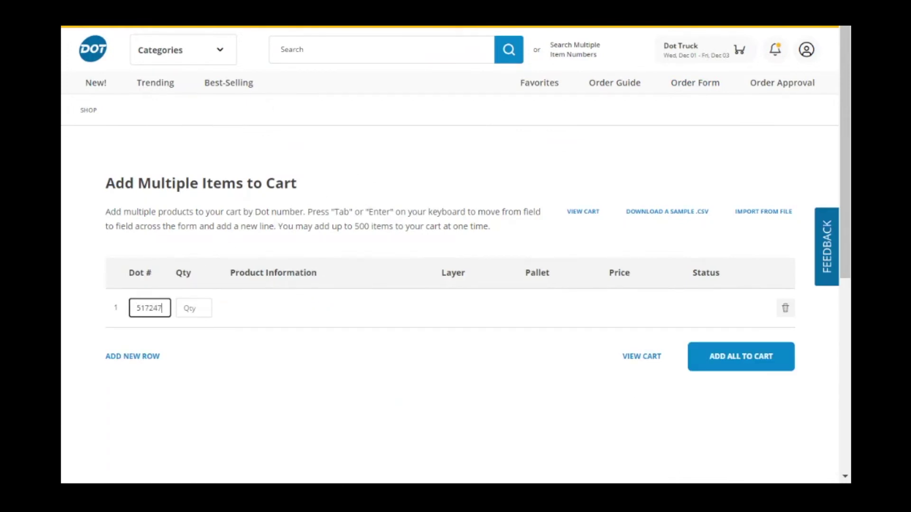
{"action": "key", "text": "Tab"}
{"action": "type", "text": "3"}
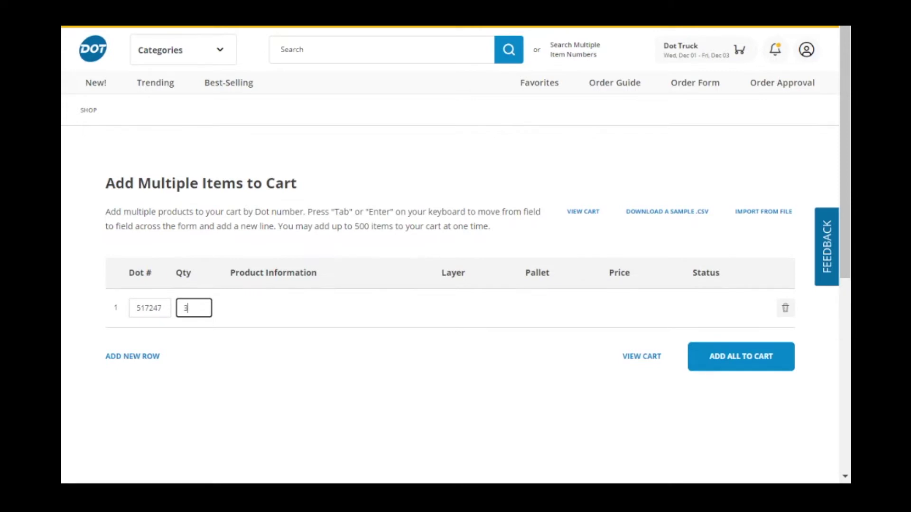
{"action": "key", "text": "Tab"}
{"action": "type", "text": "7"}
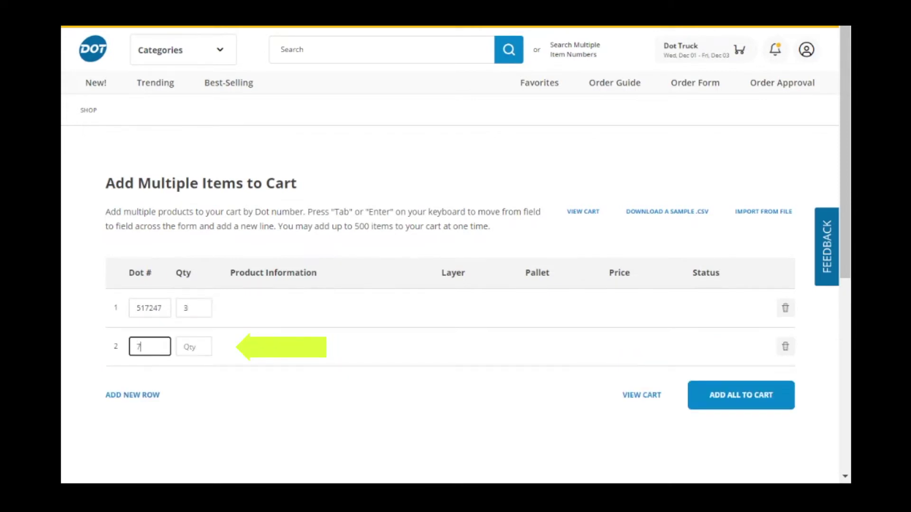
{"action": "type", "text": "27309"}
{"action": "key", "text": "Tab"}
{"action": "type", "text": "4"}
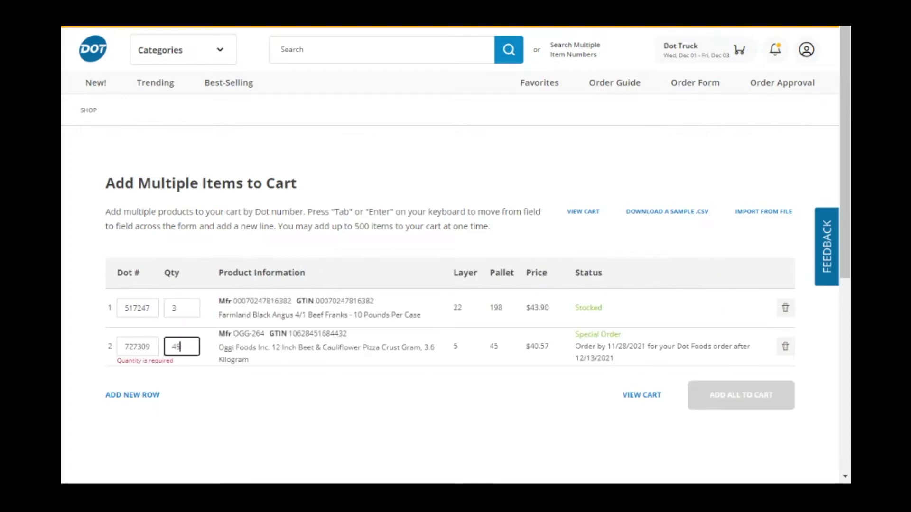
{"action": "type", "text": "5"}
{"action": "key", "text": "Tab"}
{"action": "type", "text": "517"}
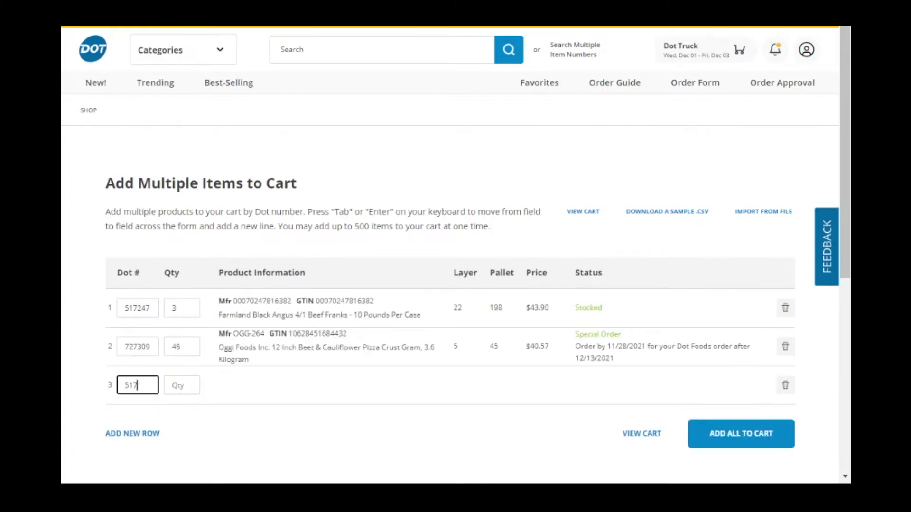
{"action": "type", "text": "217"}
{"action": "key", "text": "Tab"}
{"action": "type", "text": "6"}
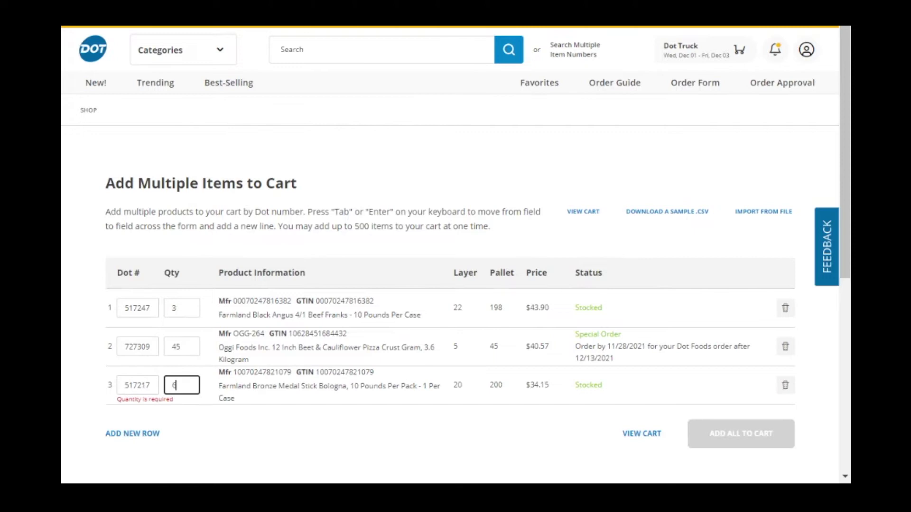
{"action": "key", "text": "Tab"}
{"action": "type", "text": "7"}
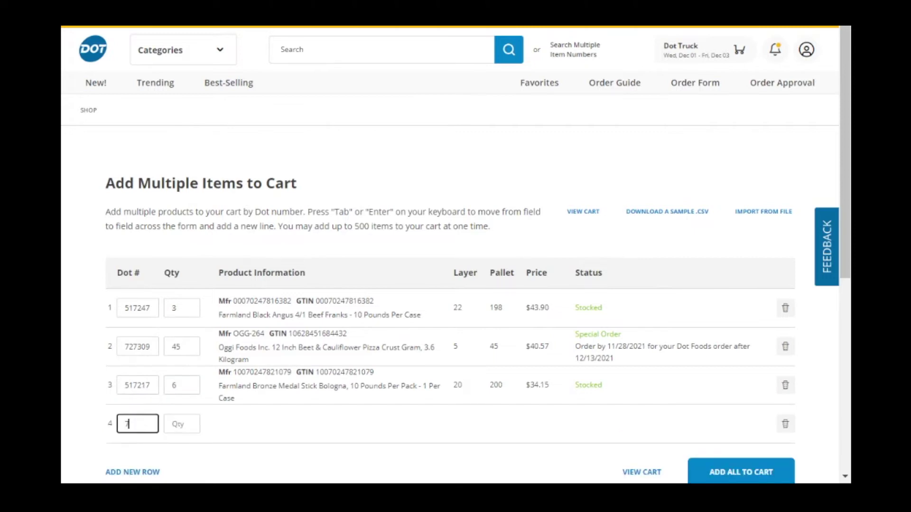
{"action": "type", "text": "27310"}
{"action": "key", "text": "Tab"}
{"action": "type", "text": "45"}
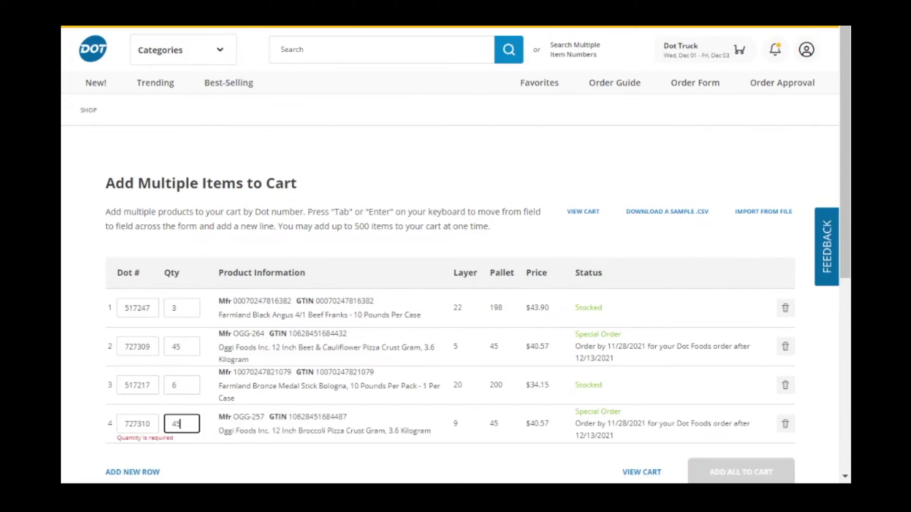
{"action": "key", "text": "Tab"}
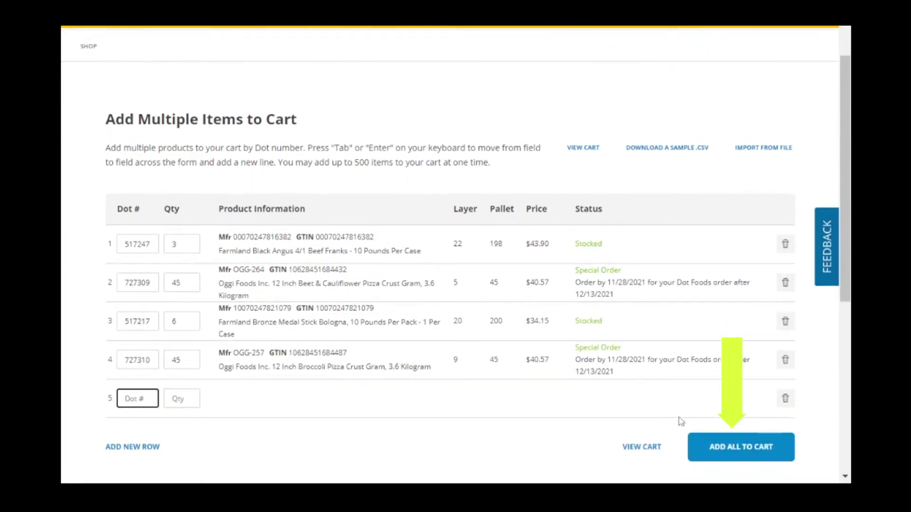
{"action": "left_click", "coordinate": [730, 451]}
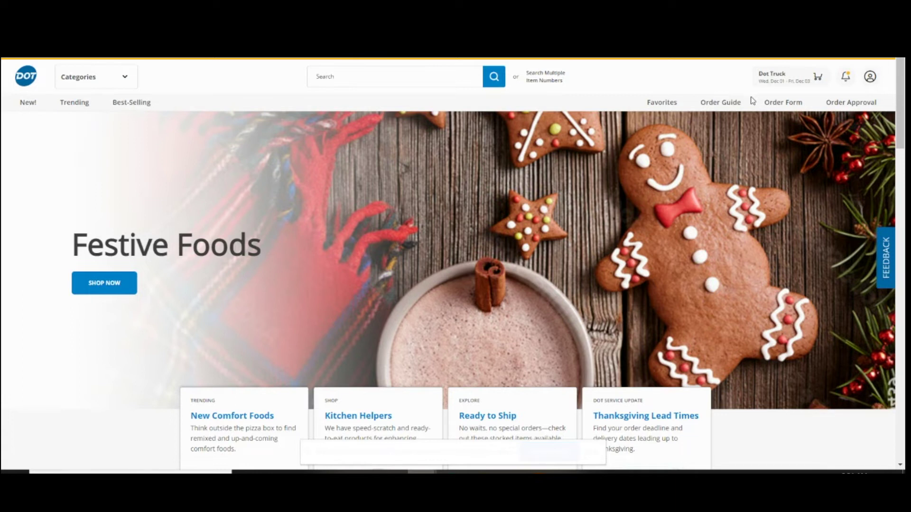
- Reopen the order form, download the sample .CSV, and open the downloaded file
{"action": "left_click", "coordinate": [784, 104]}
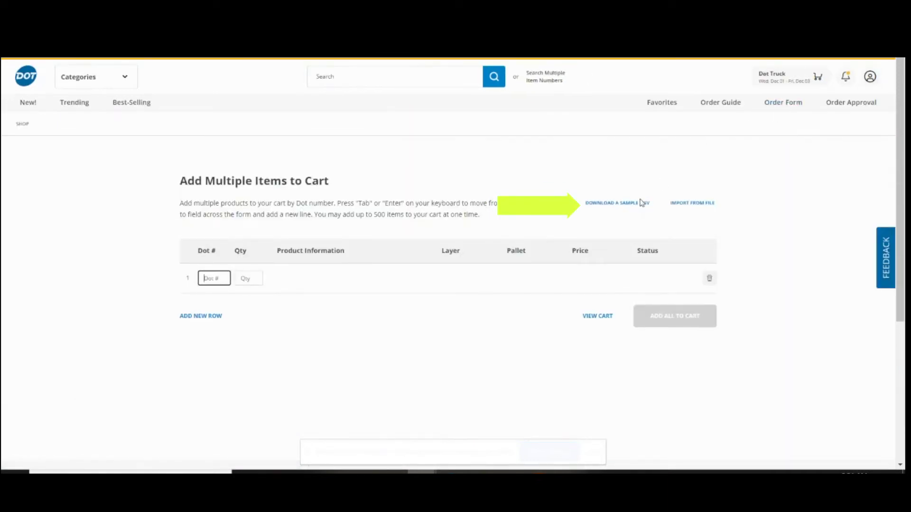
{"action": "left_click", "coordinate": [628, 209]}
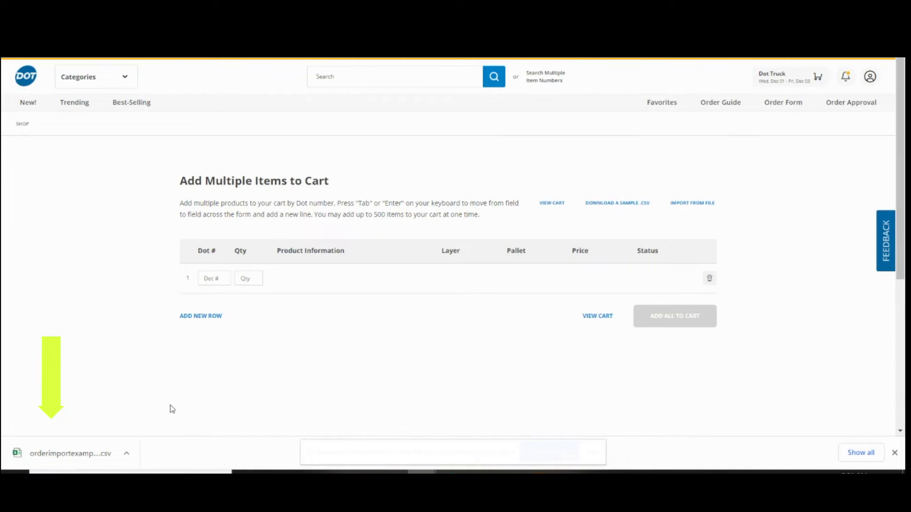
{"action": "left_click", "coordinate": [69, 453]}
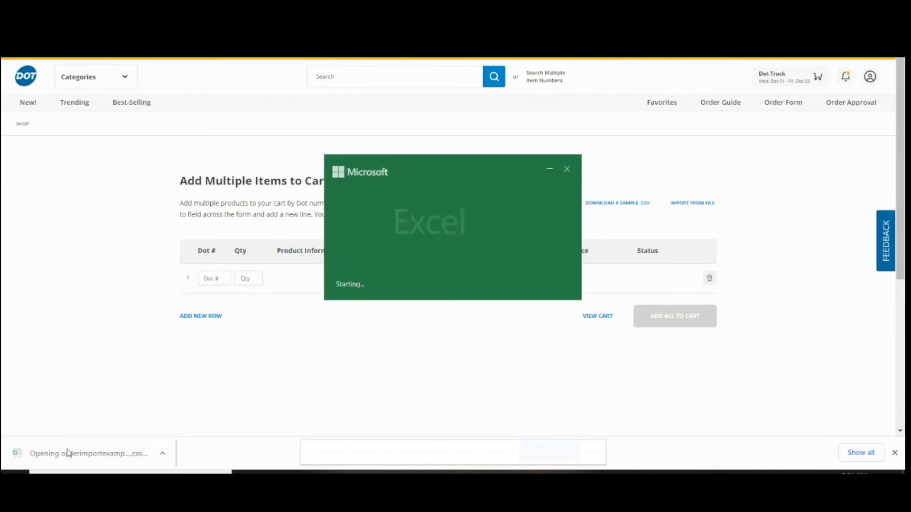
- Paste the Dot numbers and quantities into the rows starting at cell A2, then open the File menu
{"action": "key", "text": "Down"}
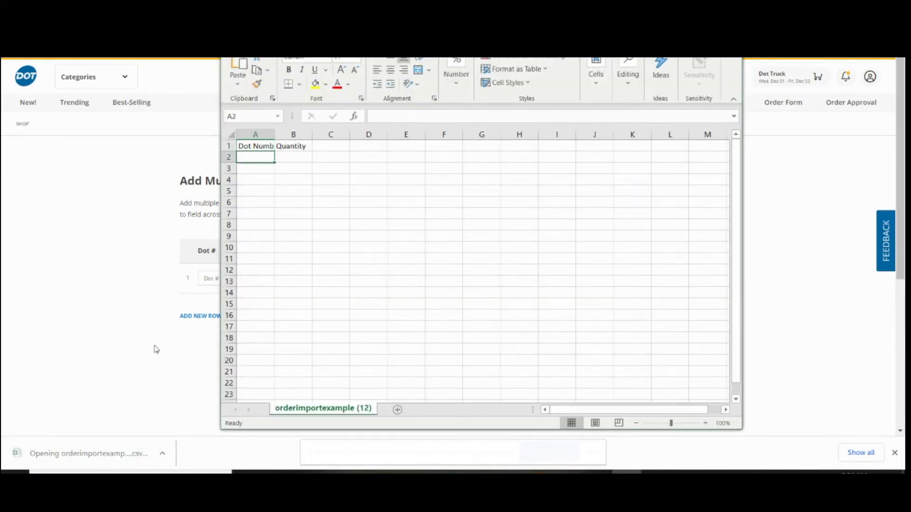
{"action": "key", "text": "ctrl+v"}
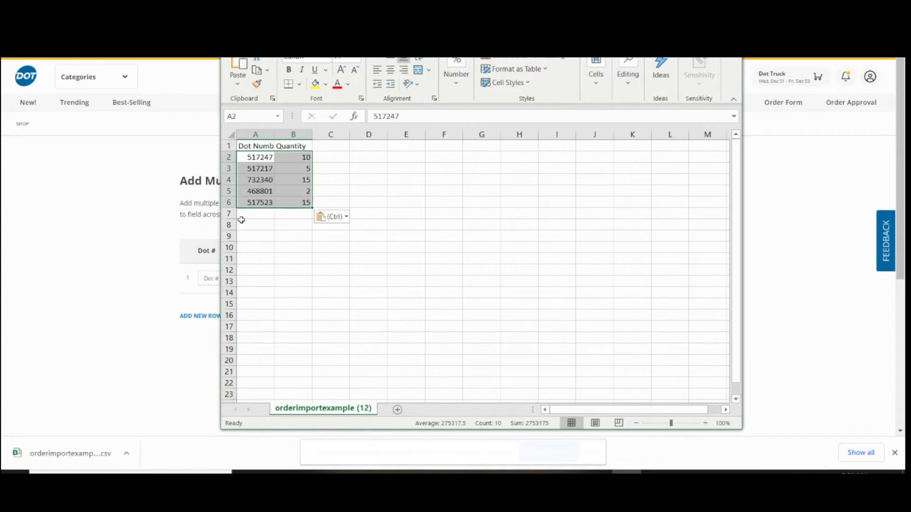
{"action": "left_click", "coordinate": [255, 159]}
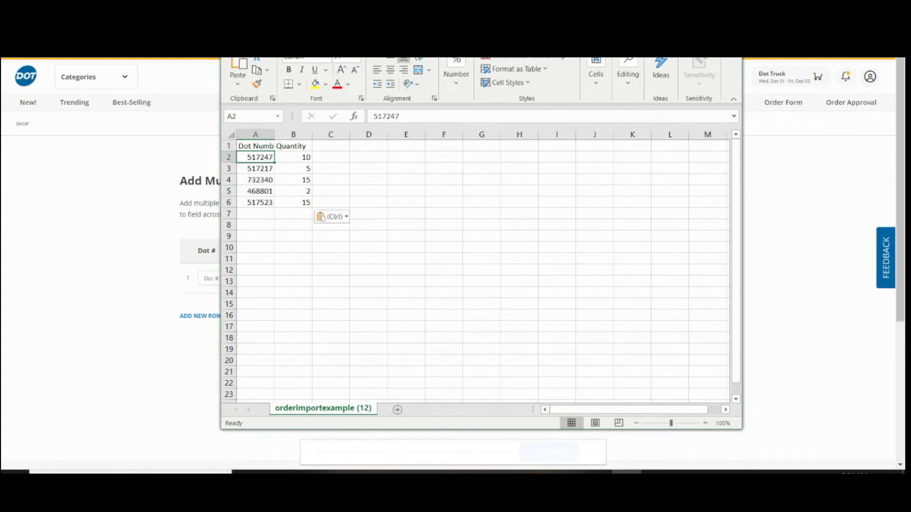
{"action": "key", "text": "alt+f"}
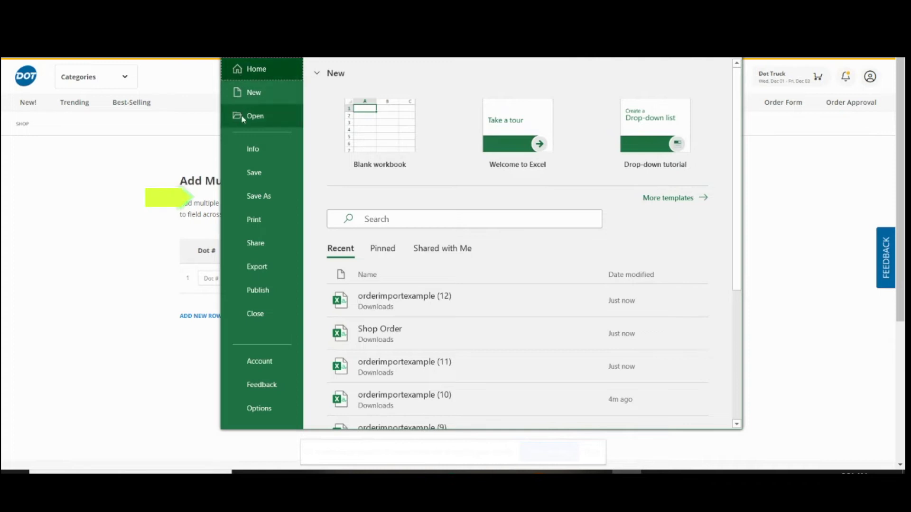
- Save the workbook as 'Shop Demo' in CSV (Comma delimited) format
{"action": "left_click", "coordinate": [245, 197]}
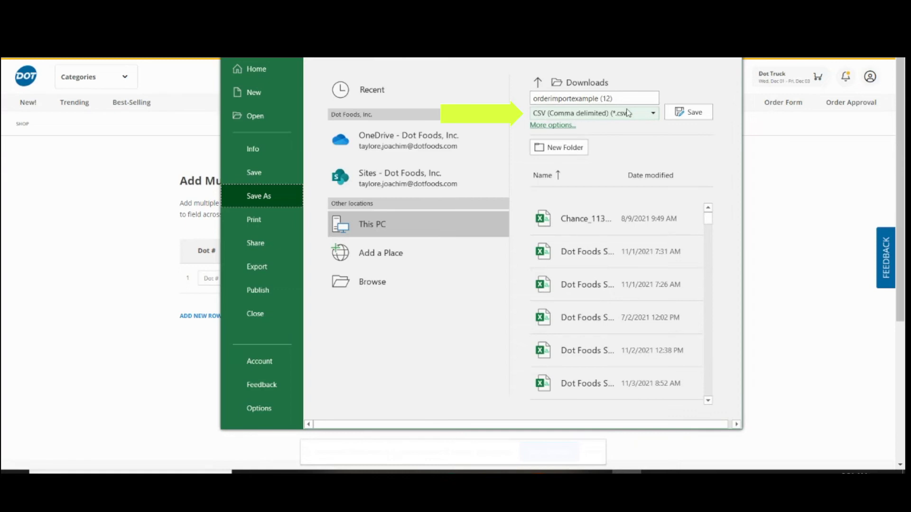
{"action": "left_click_drag", "start_coordinate": [623, 100], "coordinate": [530, 98]}
{"action": "key", "text": "BackSpace"}
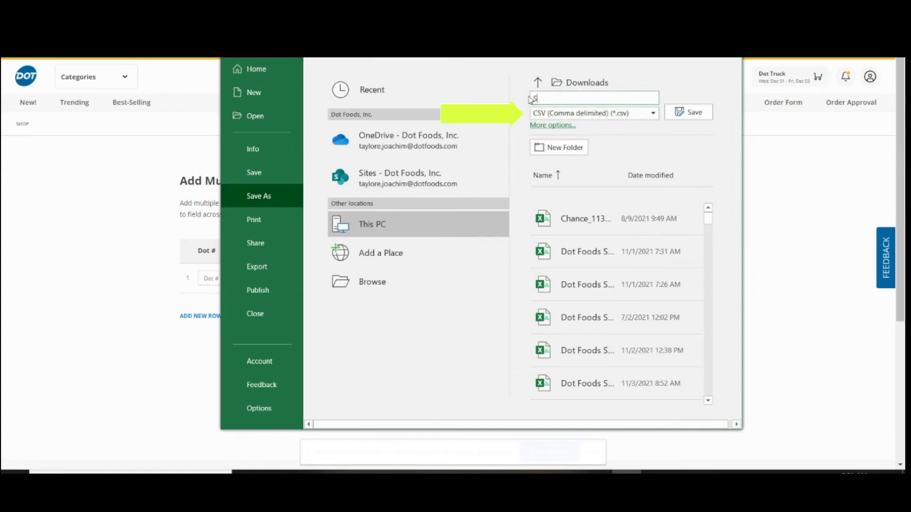
{"action": "type", "text": "Shop Demo"}
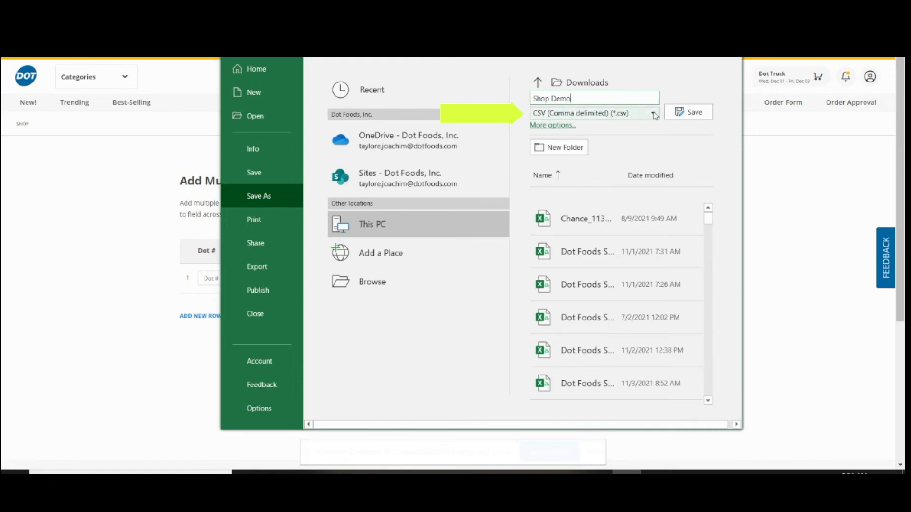
{"action": "left_click", "coordinate": [680, 116]}
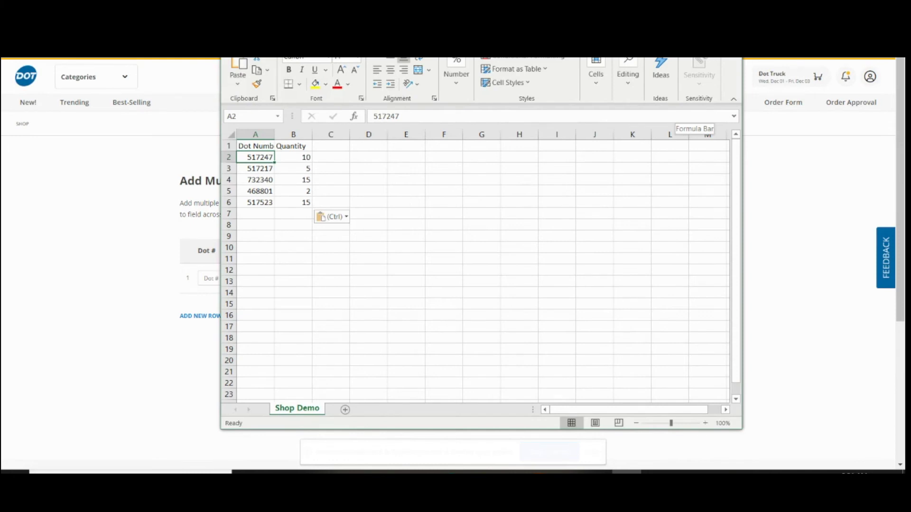
- Close Excel, import Shop Demo into the order form, and add its five products to the cart
{"action": "key", "text": "alt+F4"}
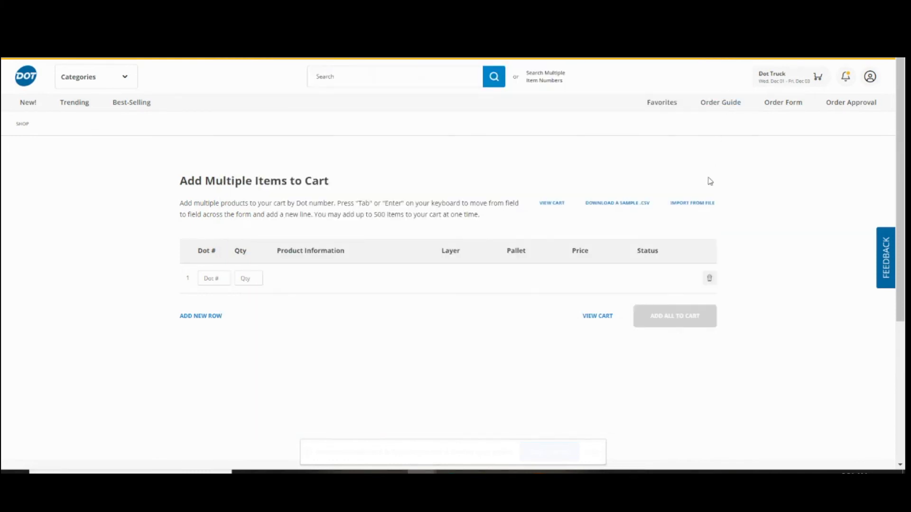
{"action": "left_click", "coordinate": [693, 204]}
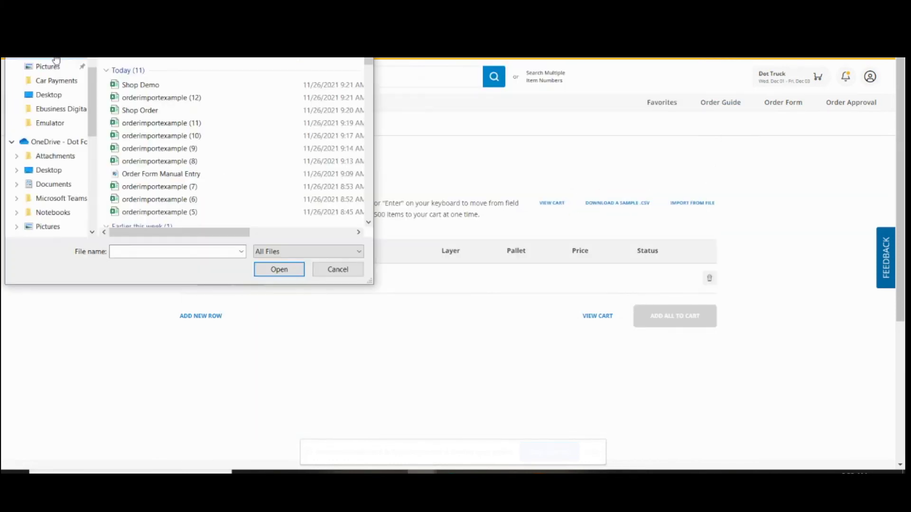
{"action": "left_click", "coordinate": [152, 88]}
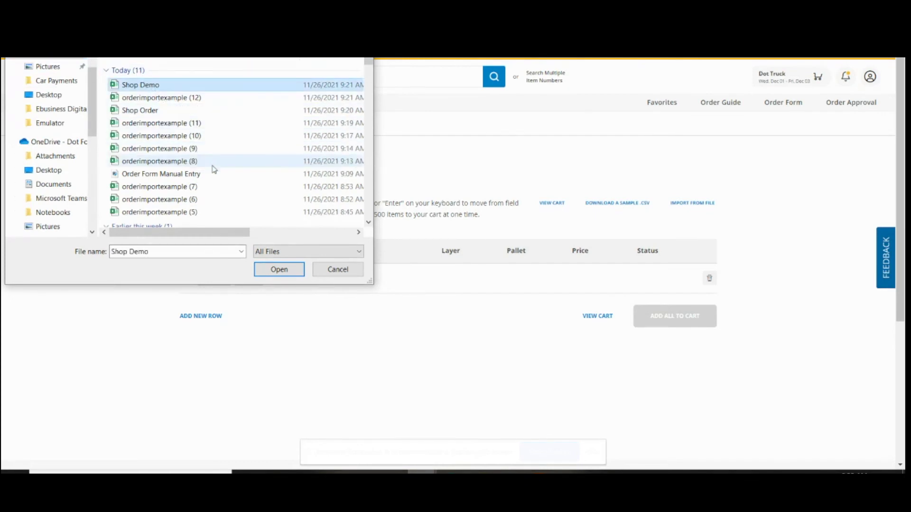
{"action": "left_click", "coordinate": [265, 271]}
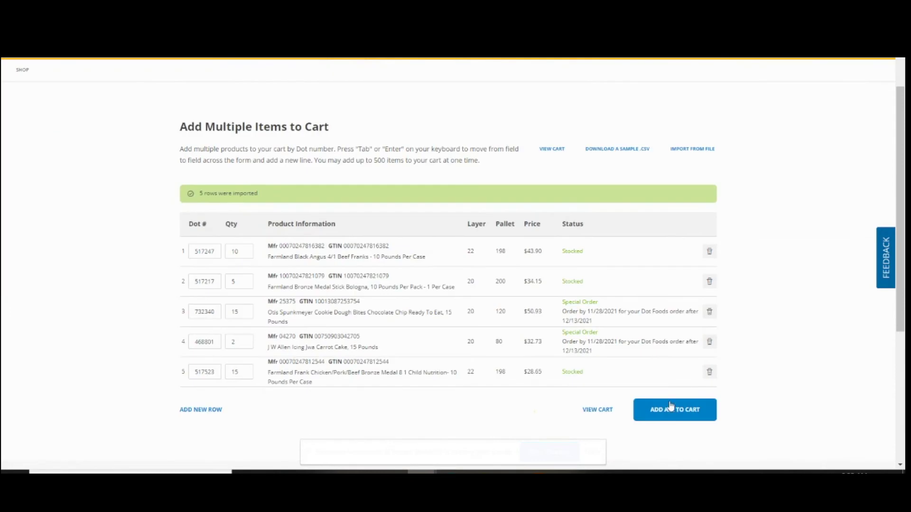
{"action": "left_click", "coordinate": [668, 412]}
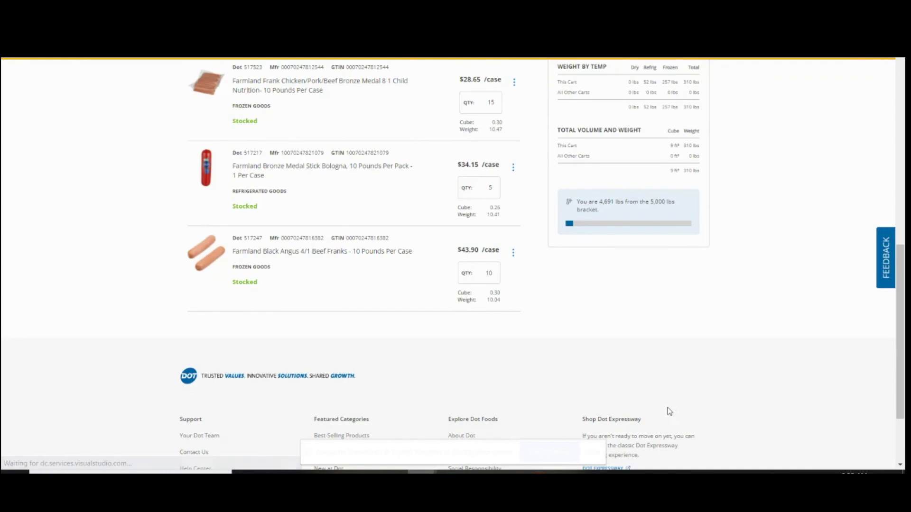
{"action": "scroll", "coordinate": [695, 357], "scroll_direction": "up", "scroll_amount": 2}
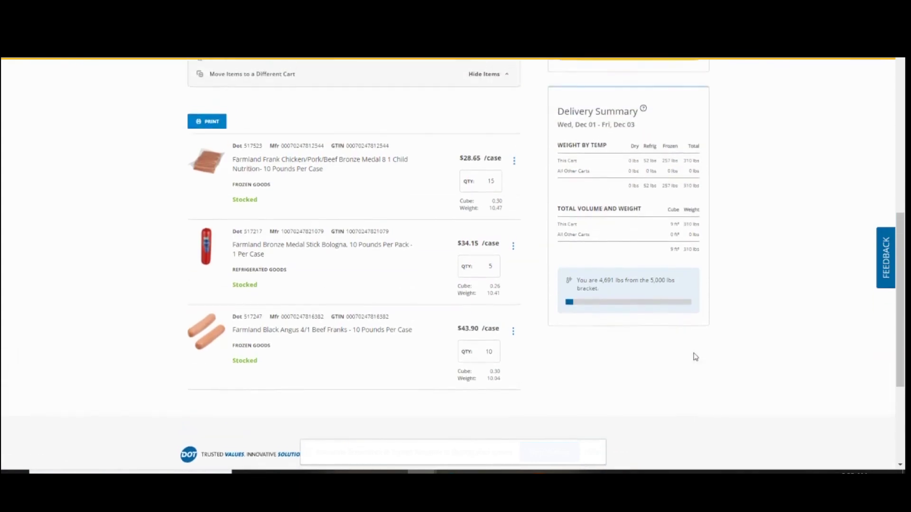
{"action": "scroll", "coordinate": [695, 357], "scroll_direction": "up", "scroll_amount": 1}
{"action": "scroll", "coordinate": [694, 357], "scroll_direction": "up", "scroll_amount": 1}
{"action": "scroll", "coordinate": [695, 357], "scroll_direction": "up", "scroll_amount": 1}
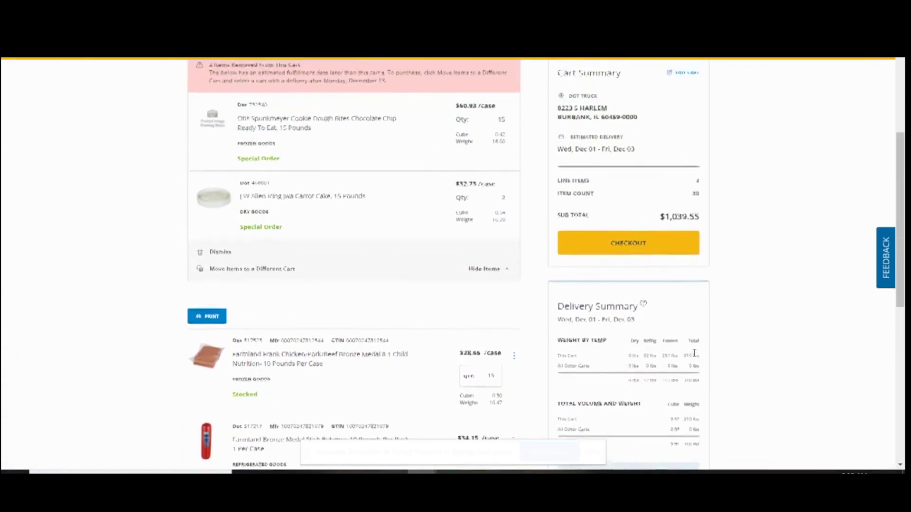
{"action": "scroll", "coordinate": [694, 356], "scroll_direction": "up", "scroll_amount": 1}
{"action": "scroll", "coordinate": [695, 356], "scroll_direction": "up", "scroll_amount": 1}
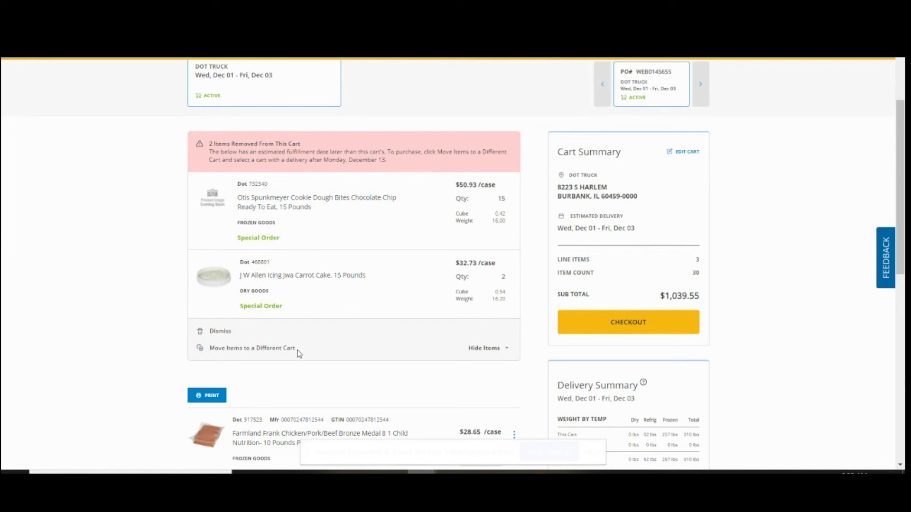
- Open the option to move the two special-order items to a different cart
{"action": "left_click", "coordinate": [288, 349]}
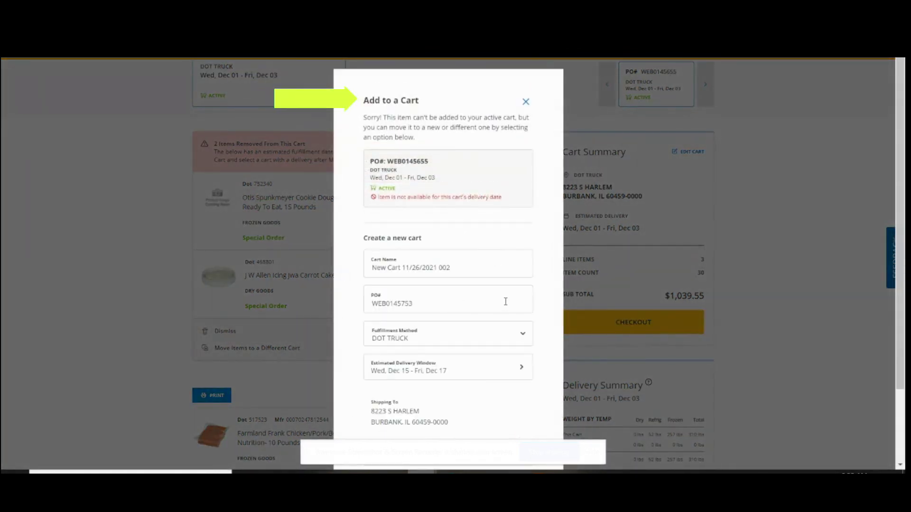
{"action": "scroll", "coordinate": [543, 305], "scroll_direction": "down", "scroll_amount": 3}
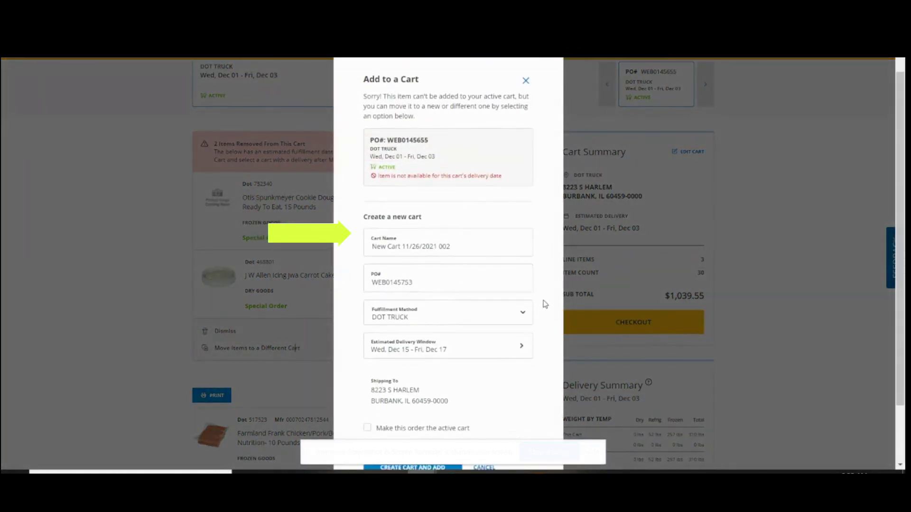